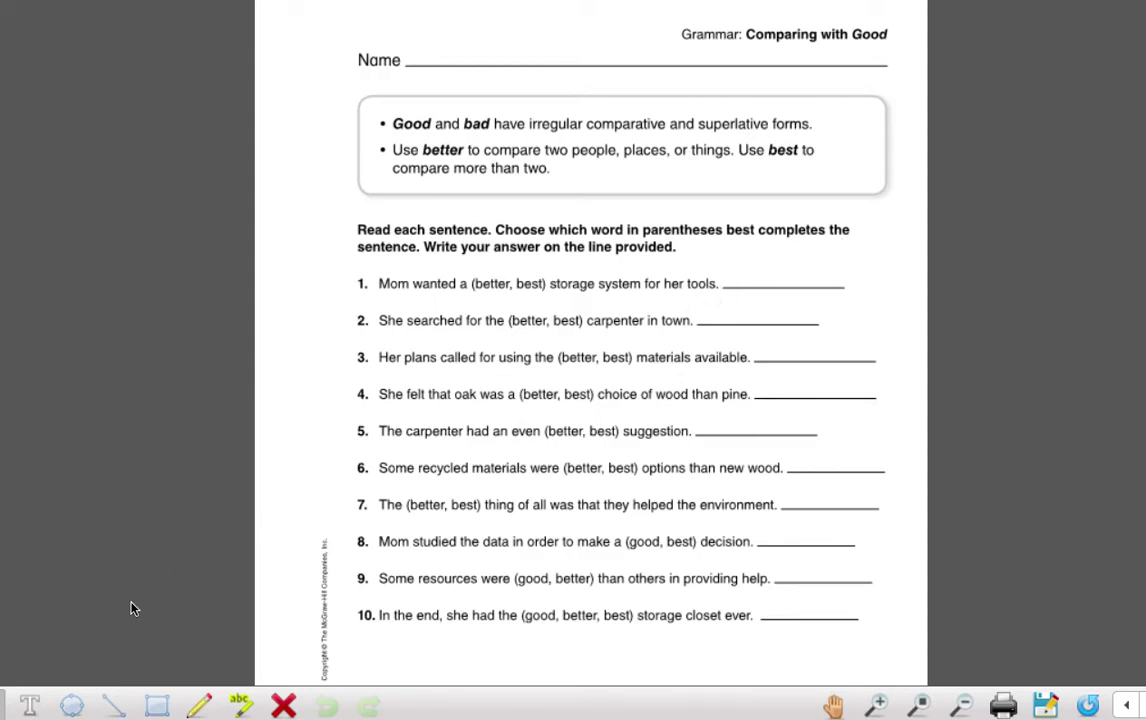
Add a text box reading 'better' on sentence 1's answer line
{"action": "left_click", "coordinate": [29, 708]}
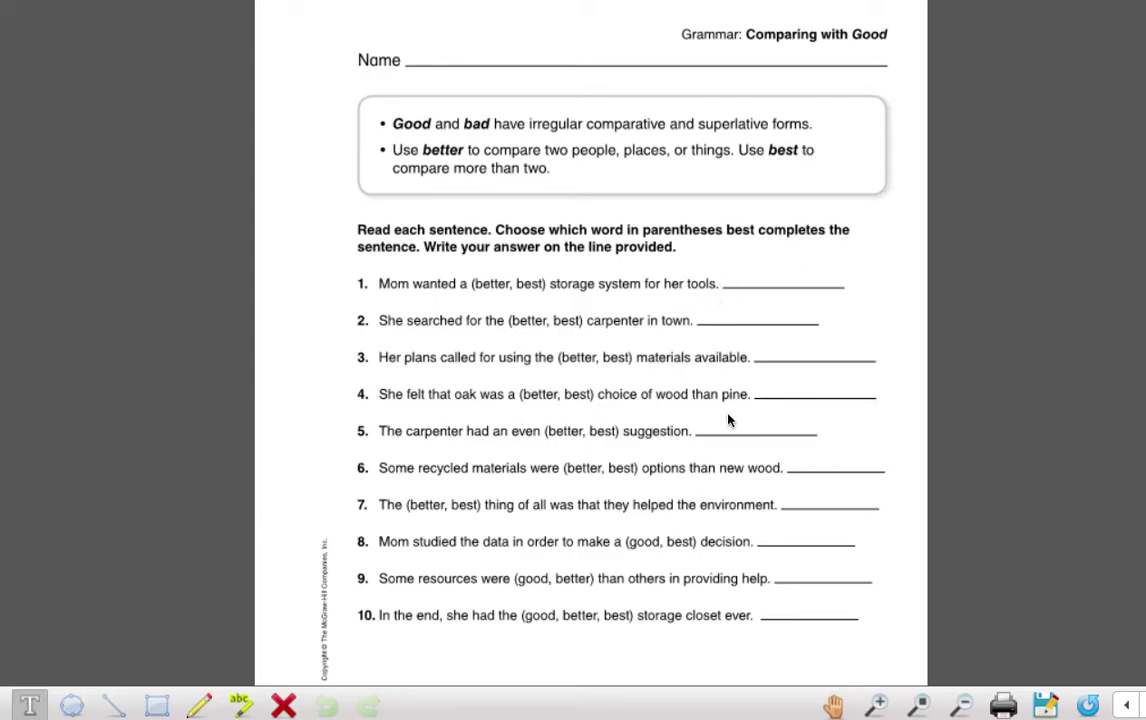
{"action": "left_click", "coordinate": [730, 283]}
{"action": "type", "text": "better"}
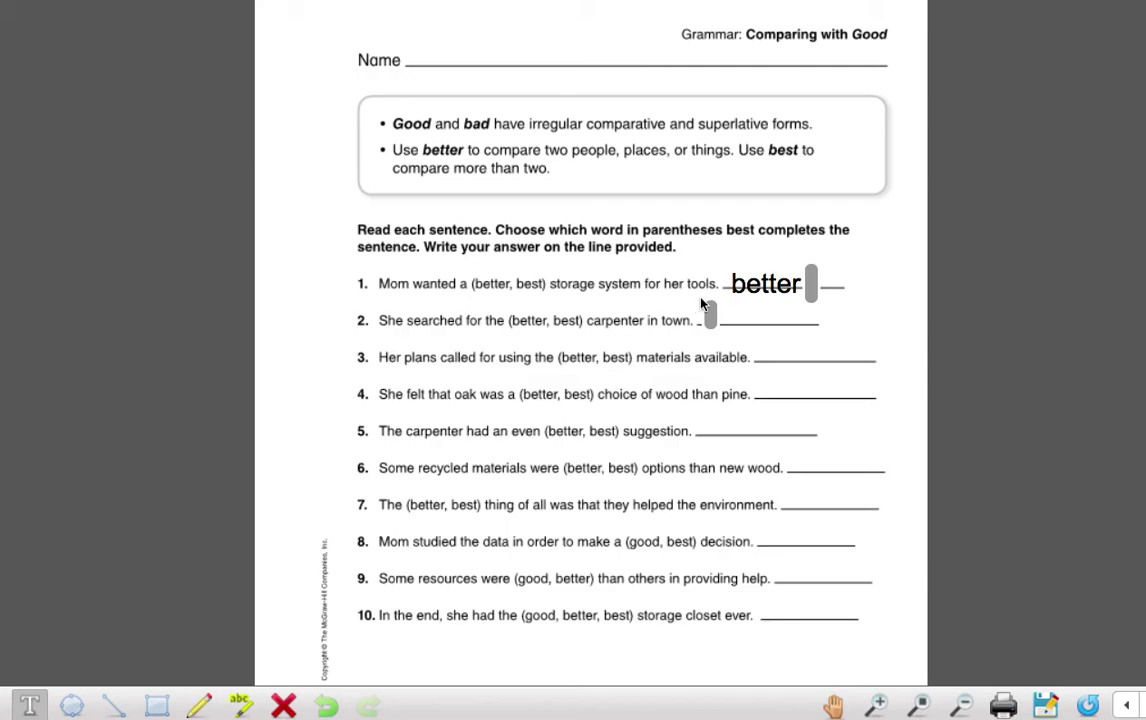
Type 'best' as the answer for sentence 2
{"action": "type", "text": "best"}
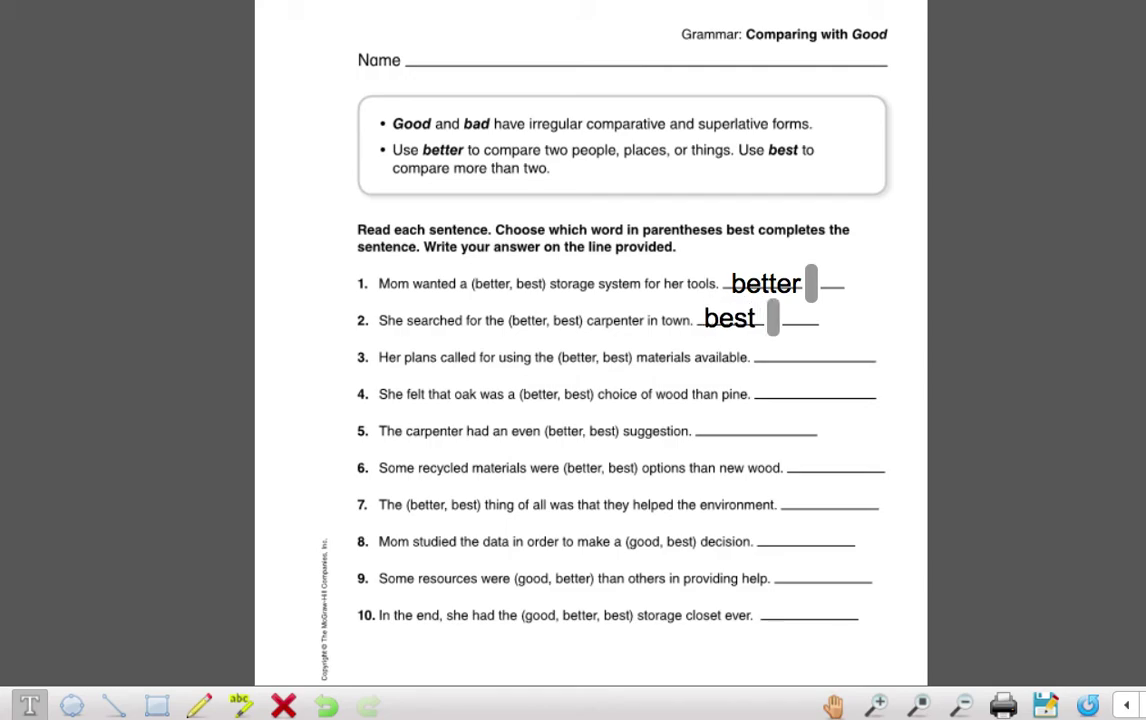